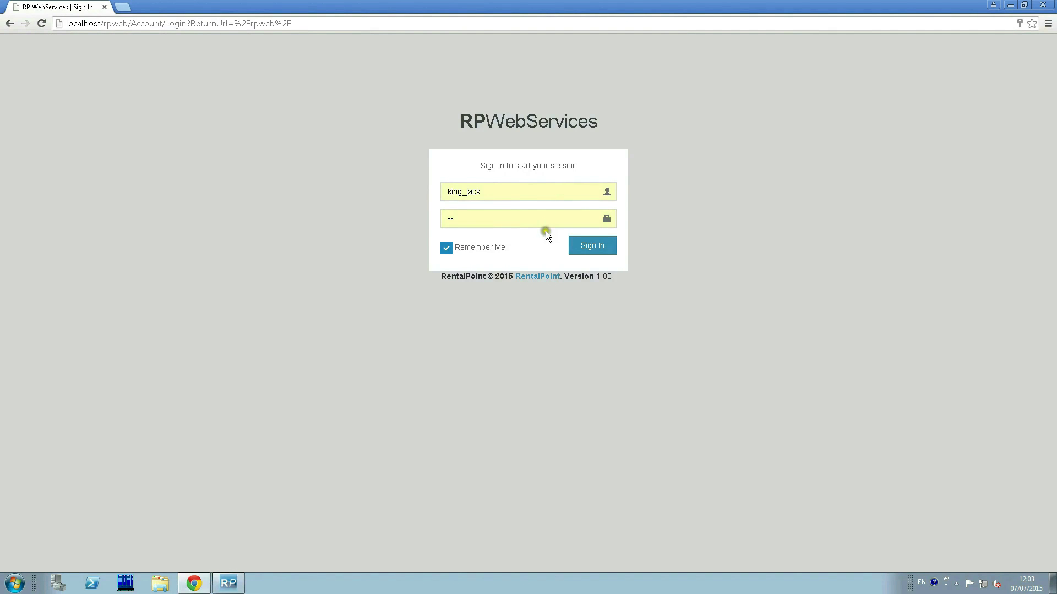
Sign in to the technician portal and land on the Timeline dashboard.
{"action": "left_click", "coordinate": [582, 252]}
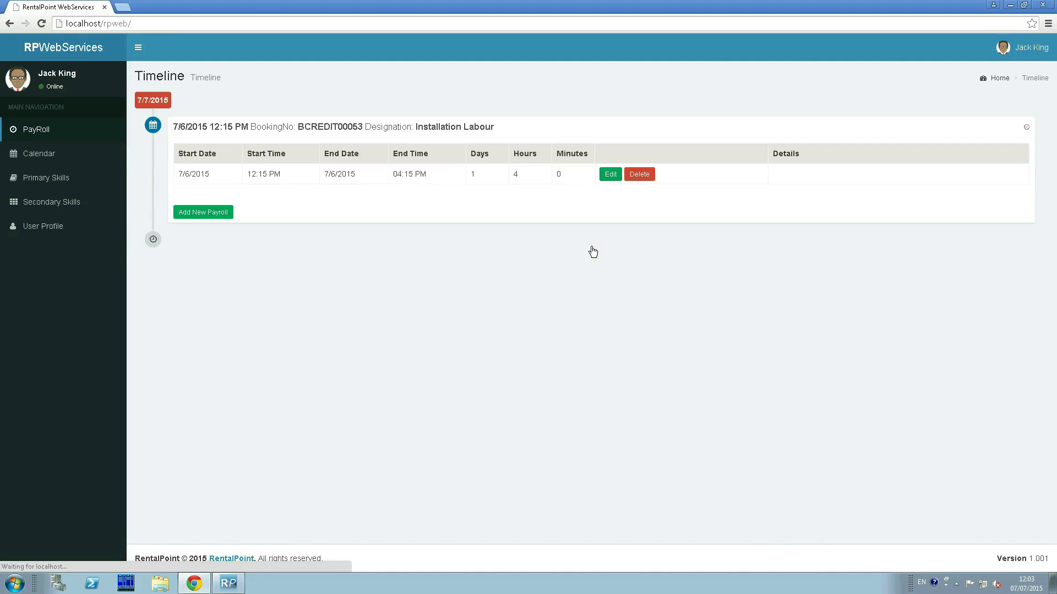
Open the User Profile page showing the technician's login, name, address and cell details.
{"action": "left_click", "coordinate": [65, 227]}
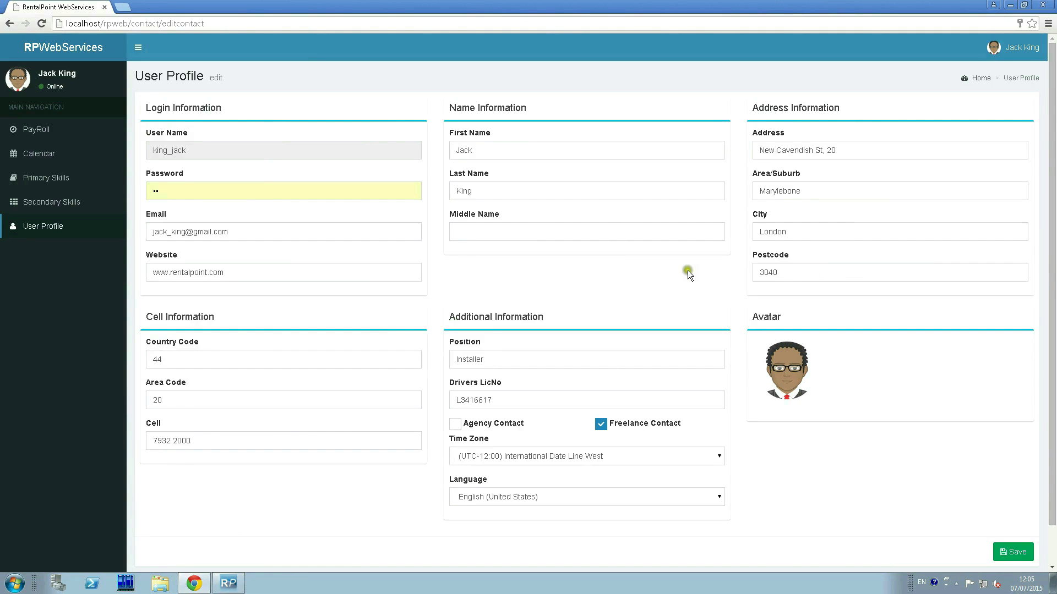
Show the Primary Skills list with 2nd Engineer + Kit and Installation Labour.
{"action": "left_click", "coordinate": [72, 182]}
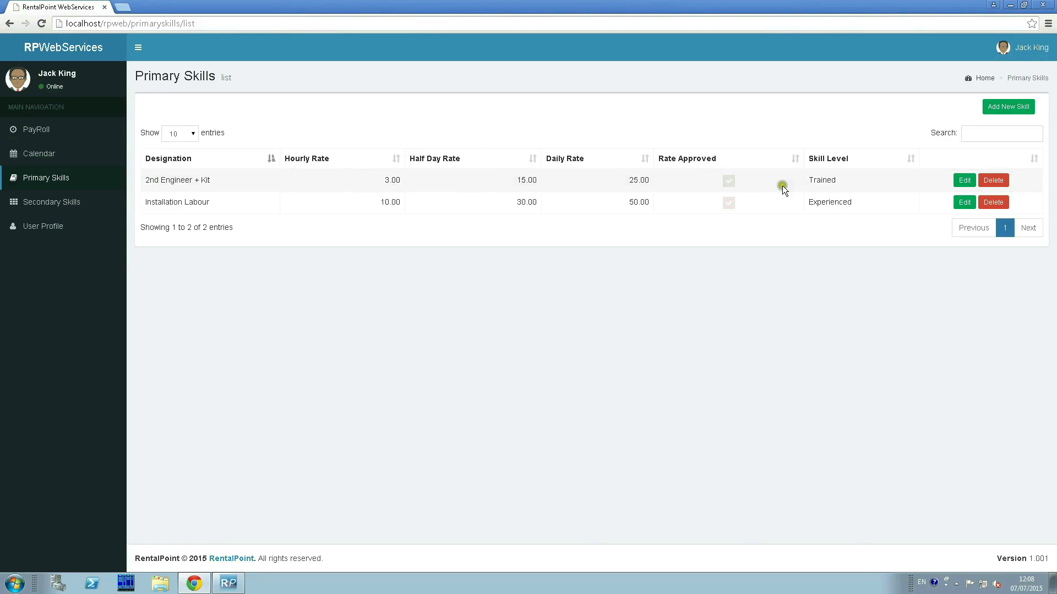
Edit 2nd Engineer + Kit to skill level Intermediate with a 5.00 hourly rate.
{"action": "left_click", "coordinate": [965, 181]}
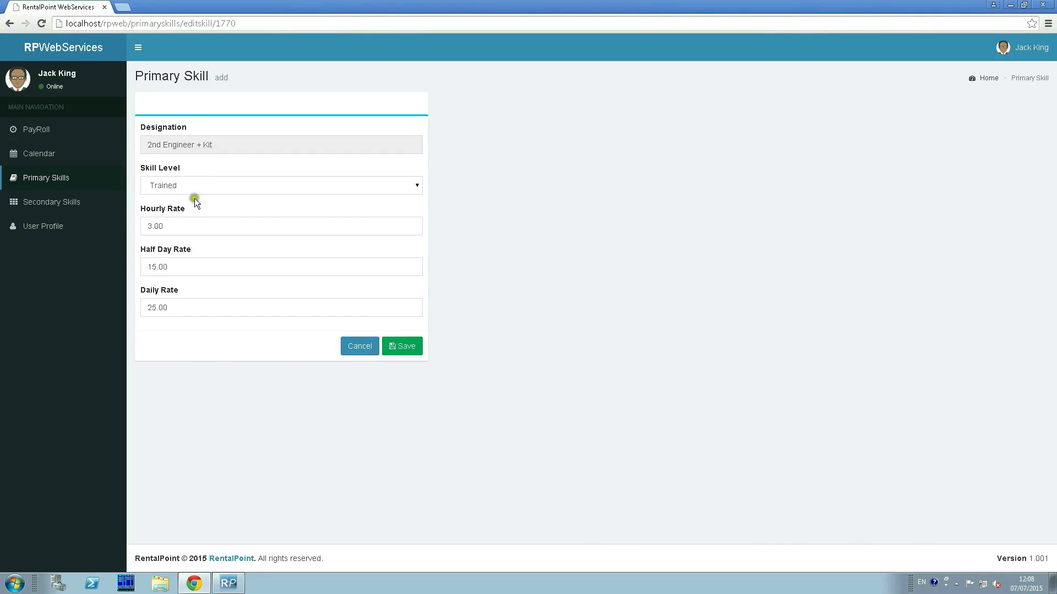
{"action": "left_click", "coordinate": [418, 185]}
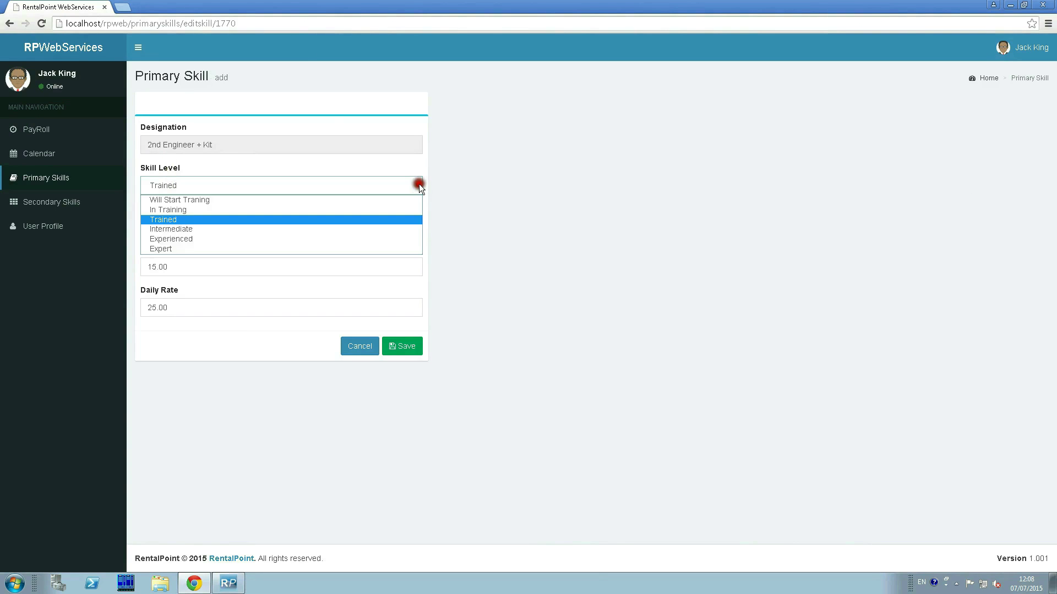
{"action": "left_click", "coordinate": [186, 231]}
{"action": "left_click", "coordinate": [187, 226]}
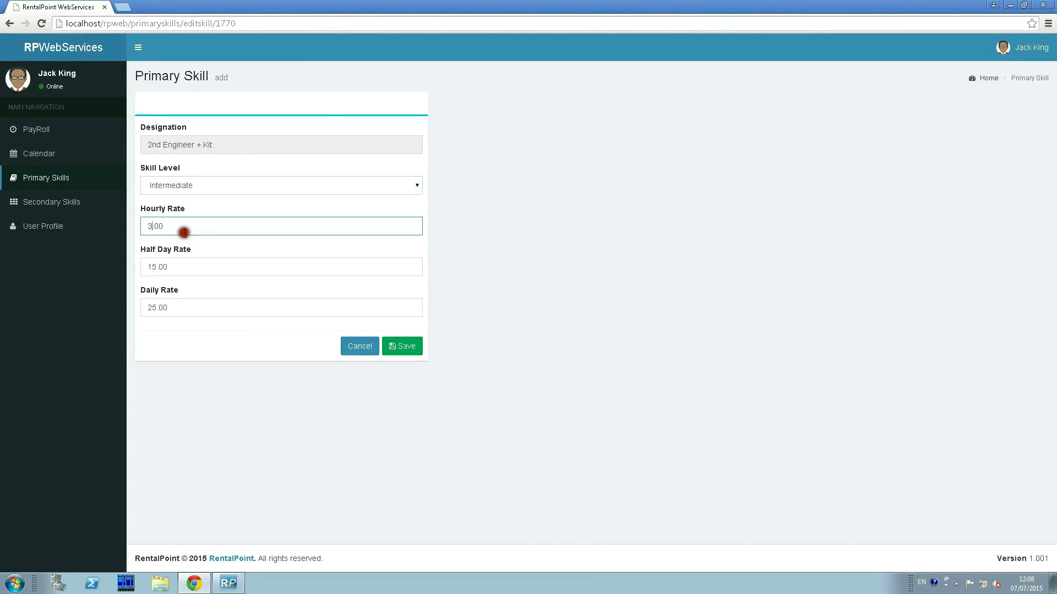
{"action": "key", "text": "Home"}
{"action": "key", "text": "shift+Right"}
{"action": "type", "text": "5"}
Set the half day rate to 20.00 and daily rate to 30.00, then save the skill.
{"action": "left_click", "coordinate": [153, 263]}
{"action": "left_click_drag", "start_coordinate": [157, 267], "coordinate": [142, 269]}
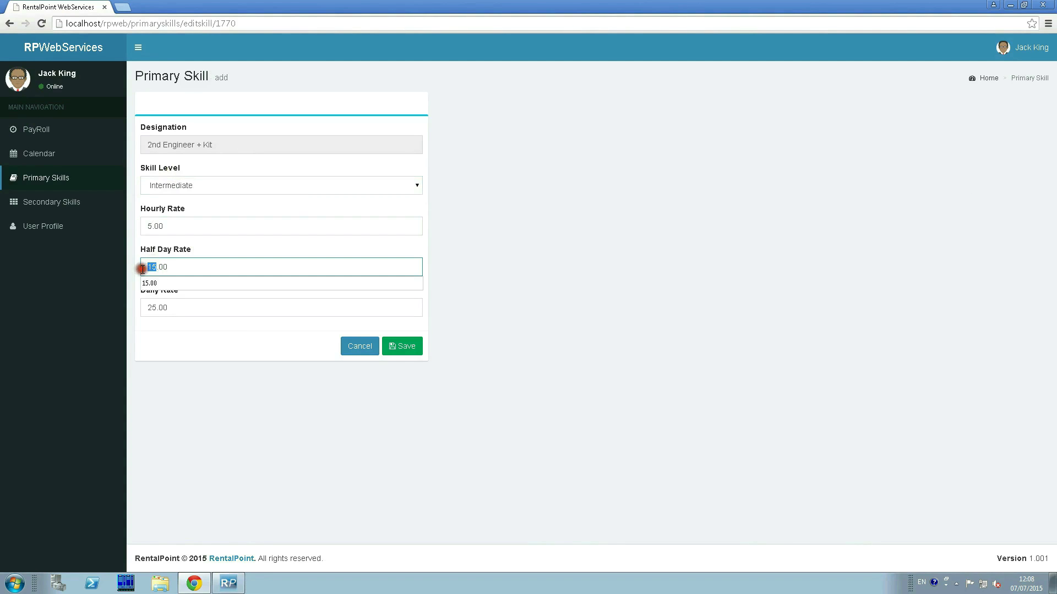
{"action": "type", "text": "20"}
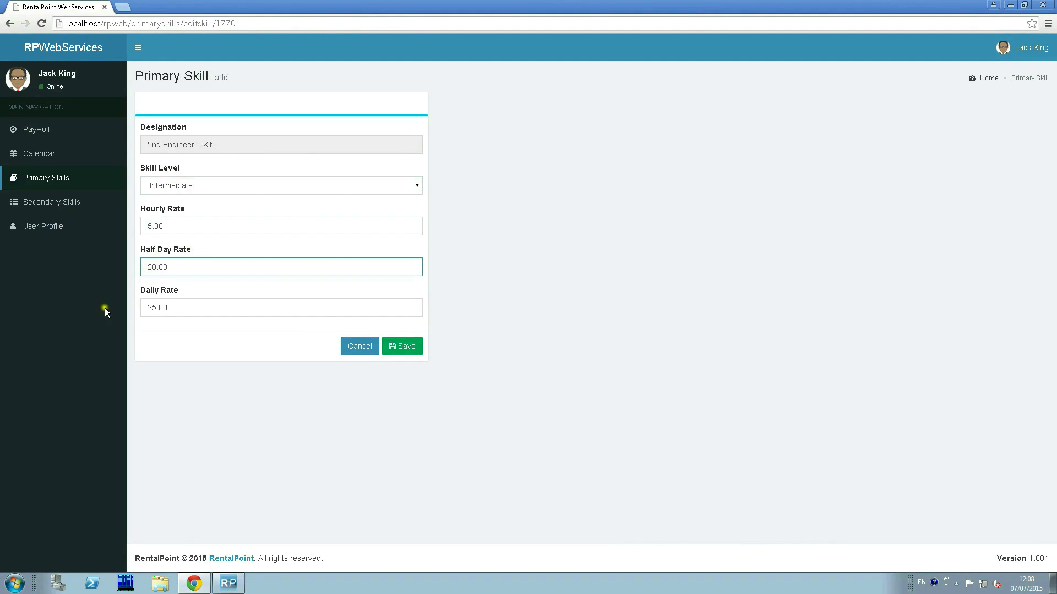
{"action": "left_click_drag", "start_coordinate": [153, 307], "coordinate": [142, 307]}
{"action": "type", "text": "30"}
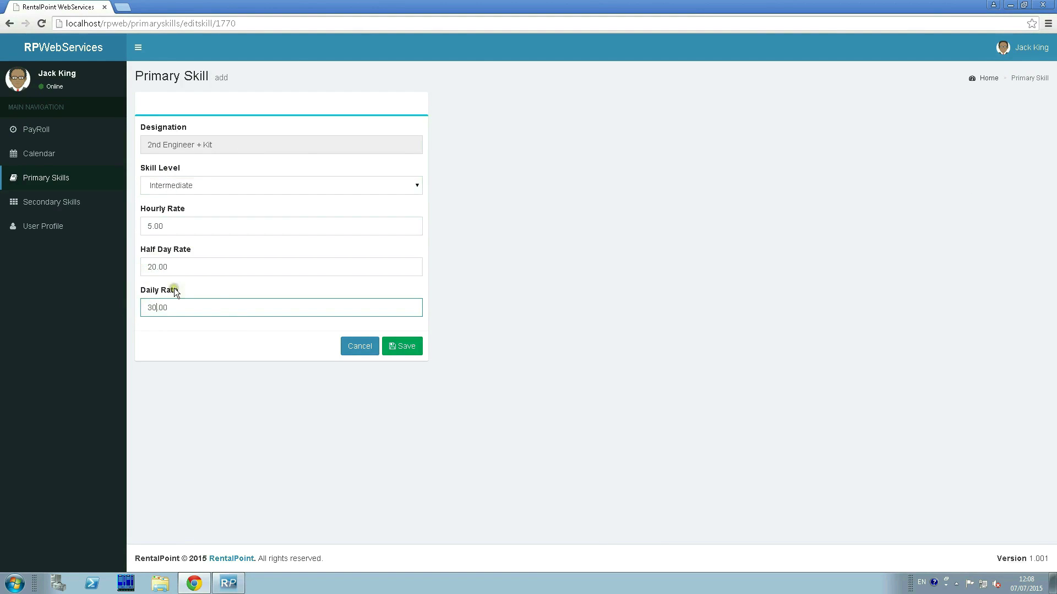
{"action": "left_click", "coordinate": [420, 351]}
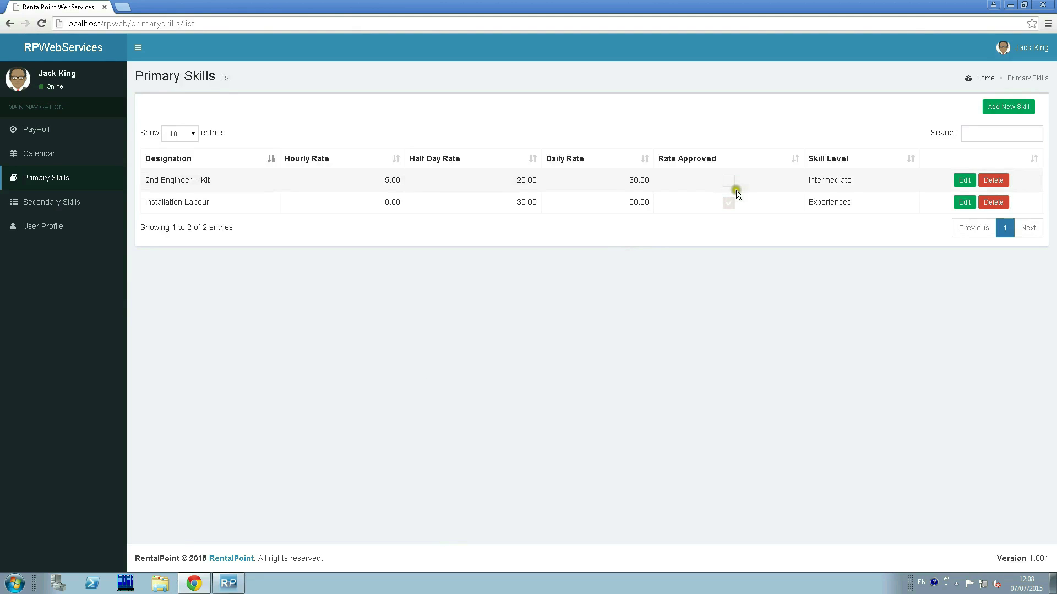
{"action": "left_click", "coordinate": [738, 177]}
Cancel the new primary skill form and show the July 2015 activity calendar.
{"action": "left_click", "coordinate": [1010, 108]}
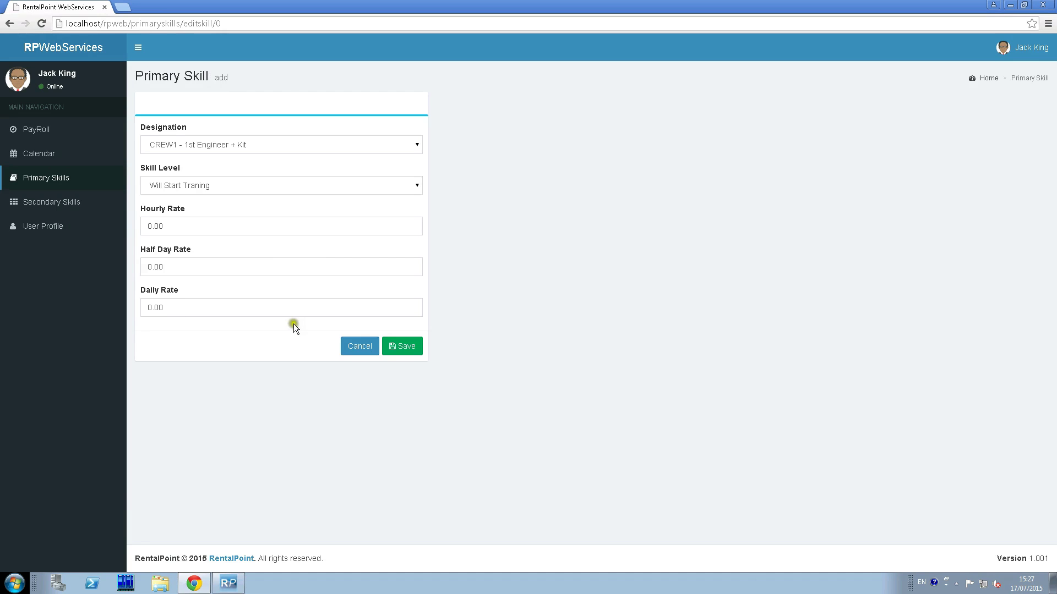
{"action": "left_click", "coordinate": [355, 345]}
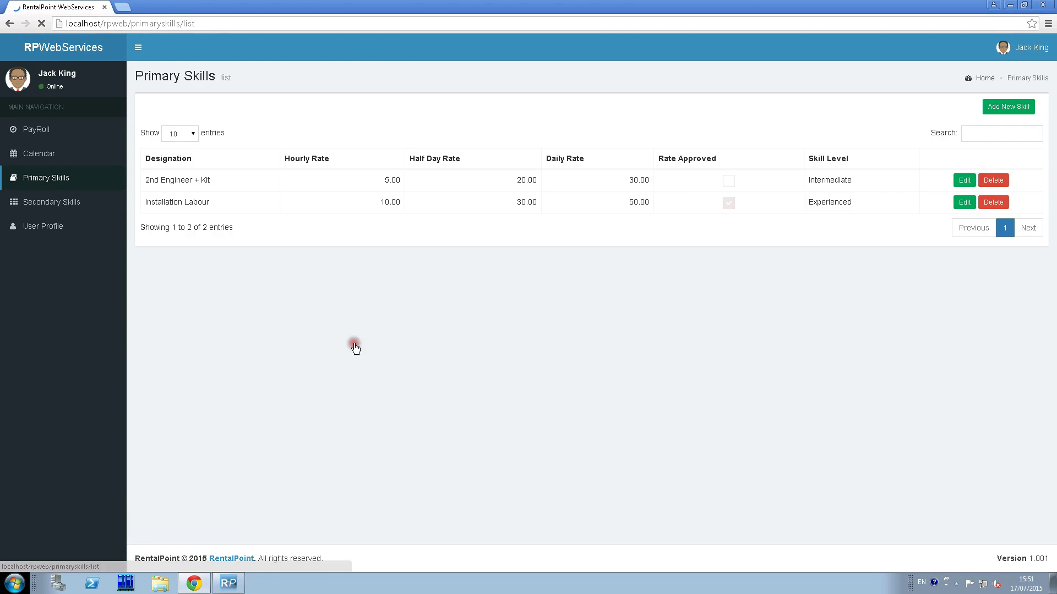
{"action": "left_click", "coordinate": [77, 156]}
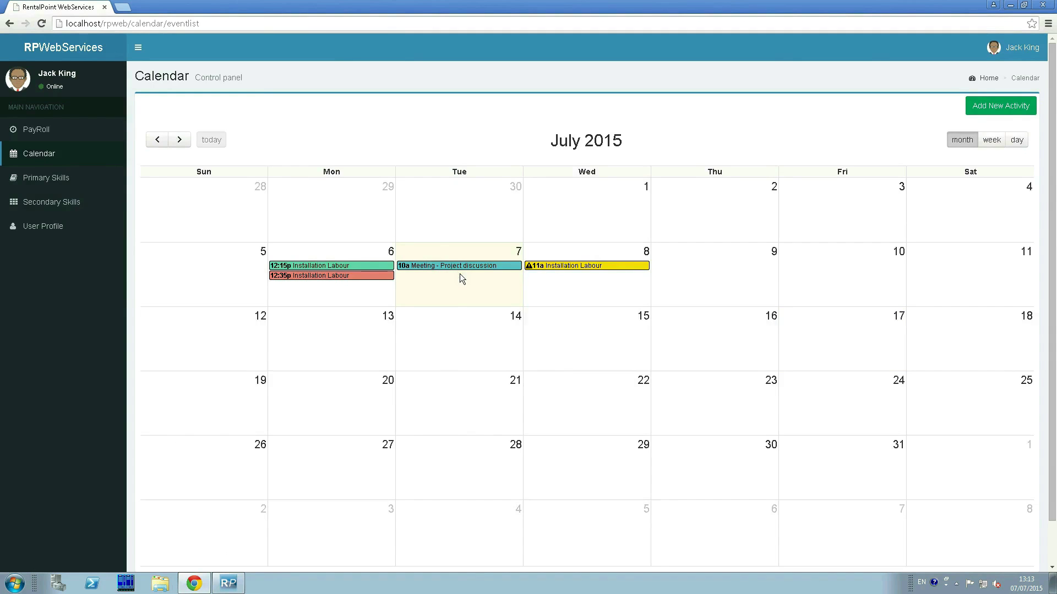
{"action": "left_click", "coordinate": [575, 269]}
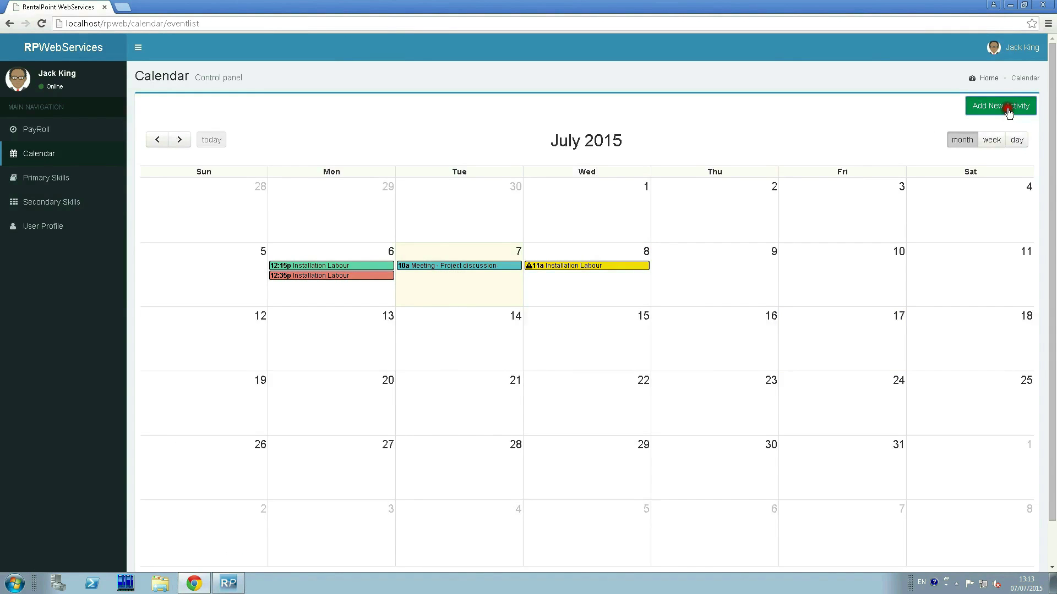
Create a new Email activity described as sending an email to a client.
{"action": "left_click", "coordinate": [995, 107]}
{"action": "left_click", "coordinate": [995, 108]}
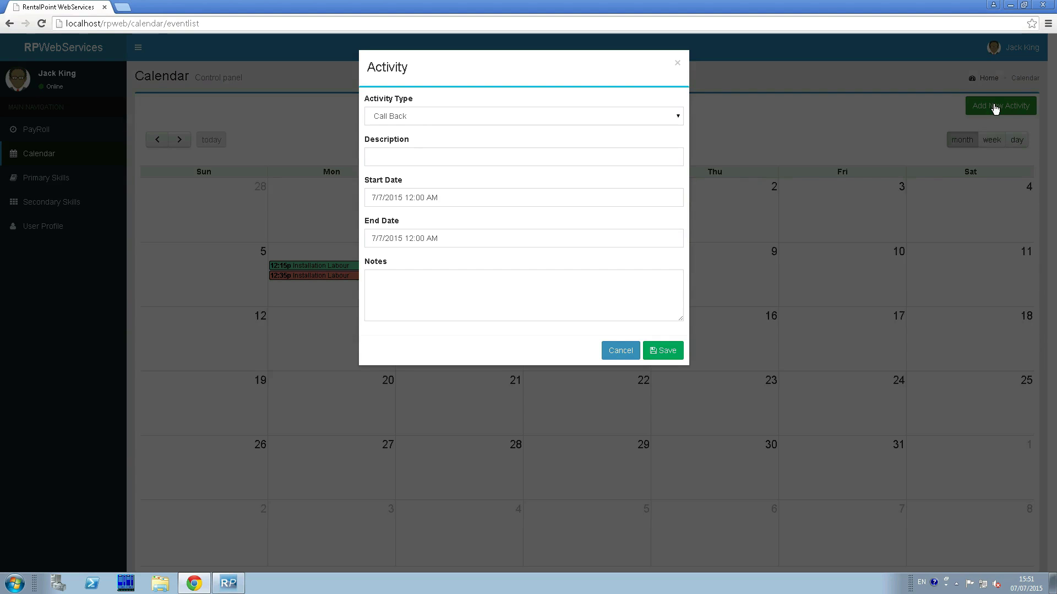
{"action": "left_click", "coordinate": [677, 117]}
{"action": "left_click", "coordinate": [513, 170]}
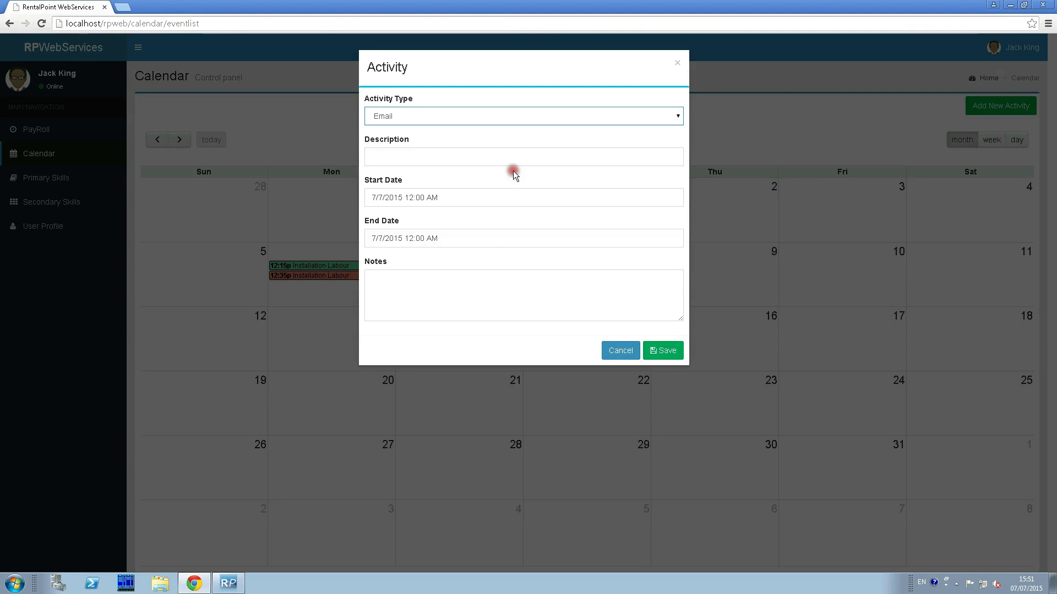
{"action": "left_click", "coordinate": [495, 158]}
{"action": "type", "text": "Sen"}
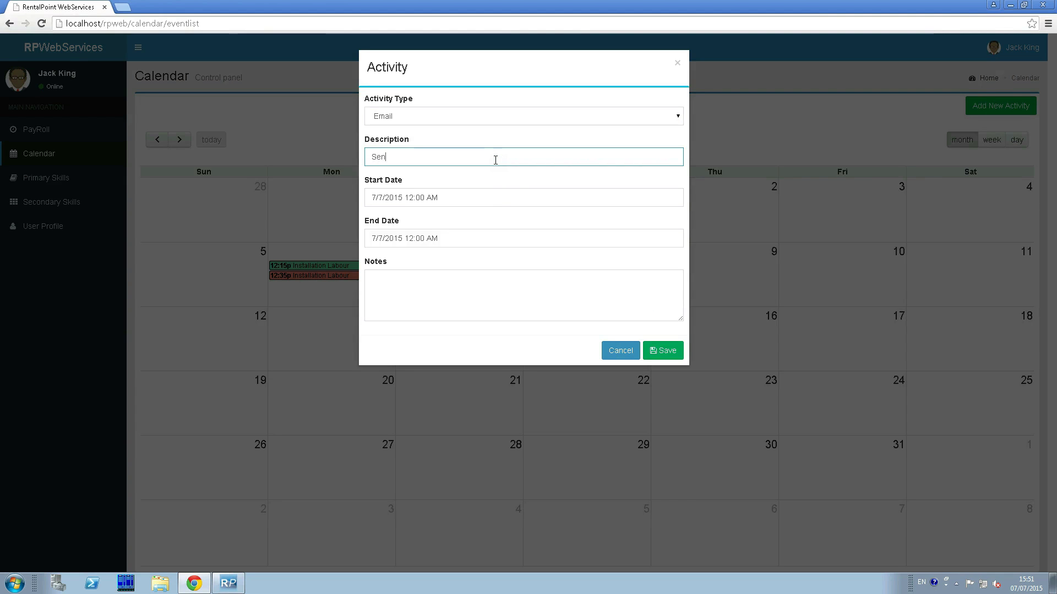
{"action": "type", "text": "d the email to Mr. Black"}
Set the end time minutes to 05, add the note 'Some notes', and save the activity.
{"action": "left_click", "coordinate": [457, 237]}
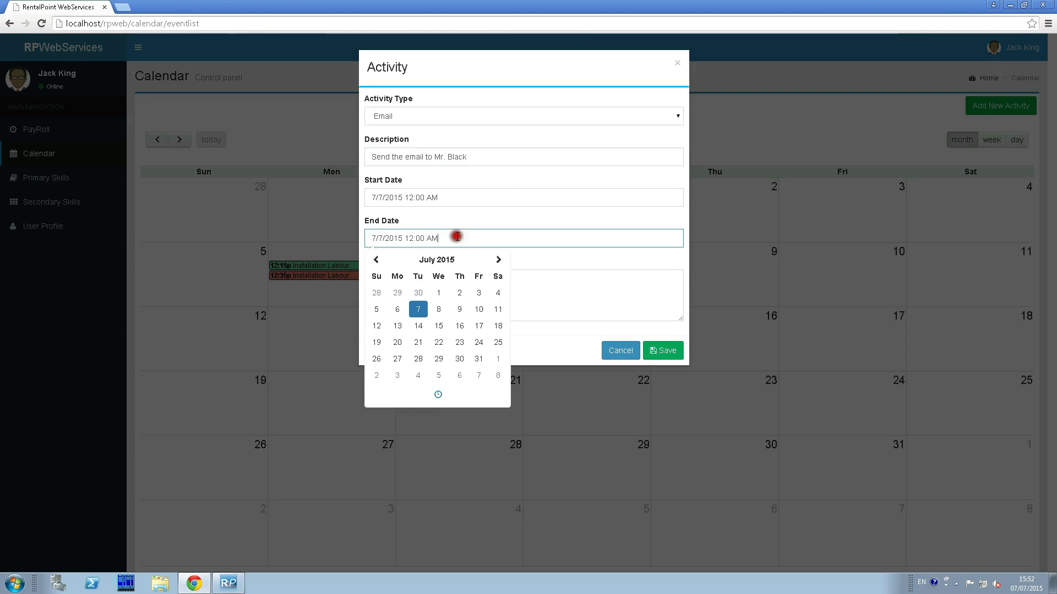
{"action": "left_click", "coordinate": [443, 396]}
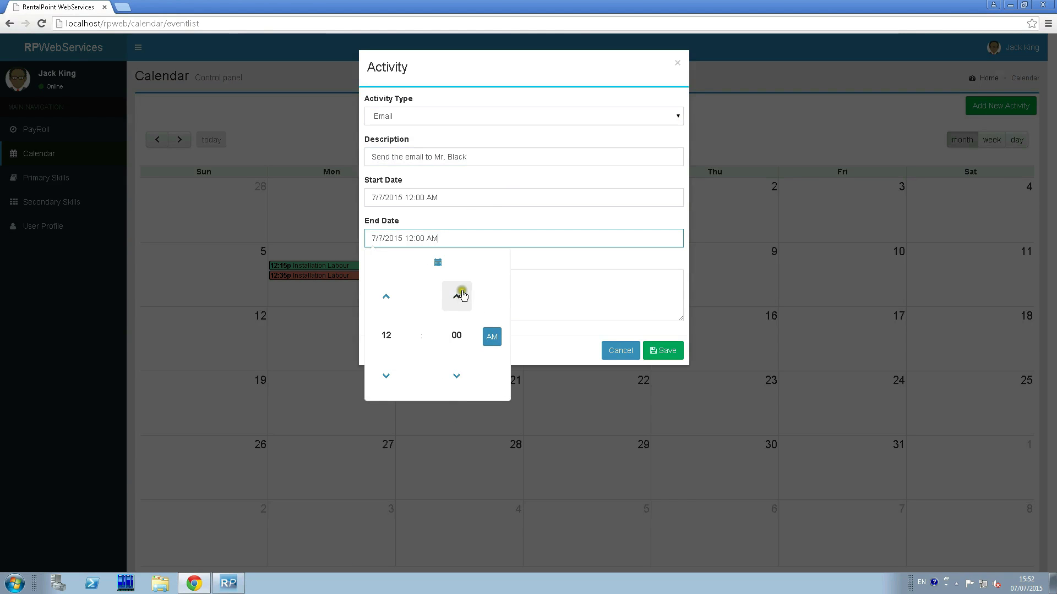
{"action": "left_click", "coordinate": [458, 296]}
{"action": "left_click", "coordinate": [459, 295]}
{"action": "left_click", "coordinate": [459, 295]}
{"action": "left_click", "coordinate": [459, 296]}
{"action": "left_click", "coordinate": [460, 296]}
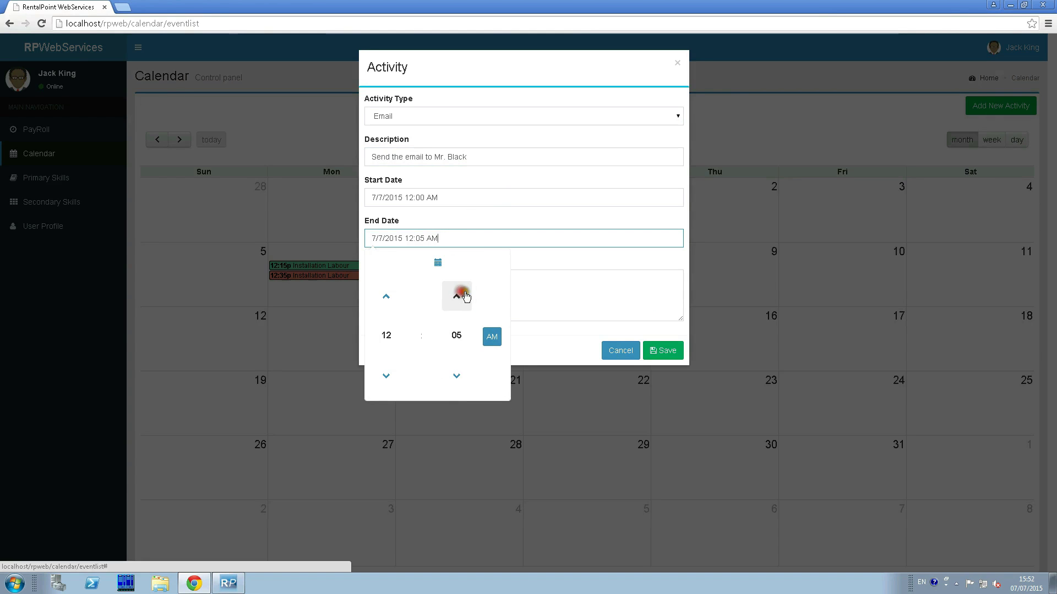
{"action": "left_click", "coordinate": [526, 293]}
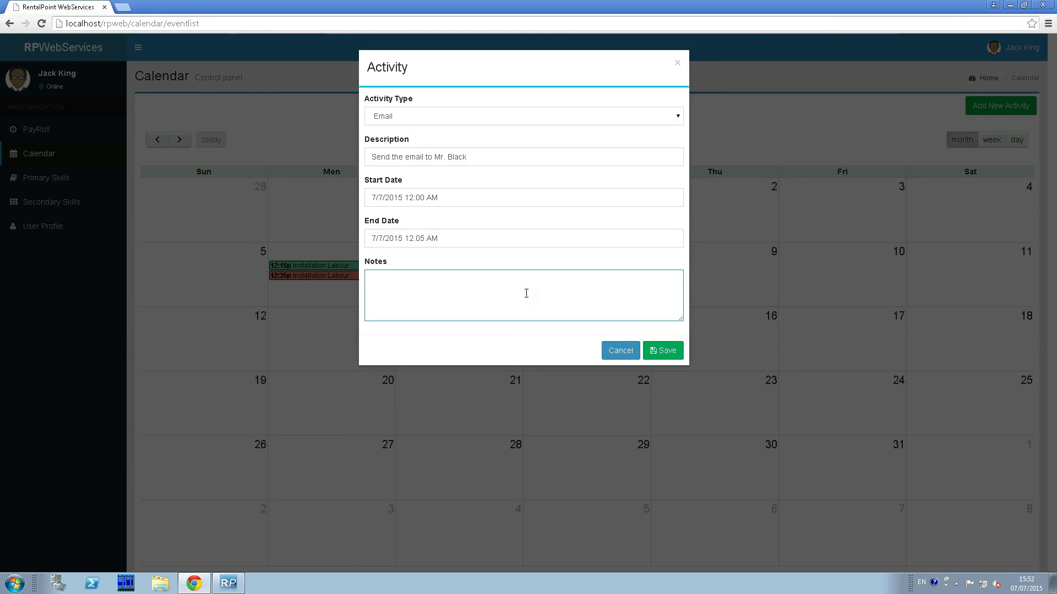
{"action": "type", "text": "Some notes"}
{"action": "left_click", "coordinate": [666, 351]}
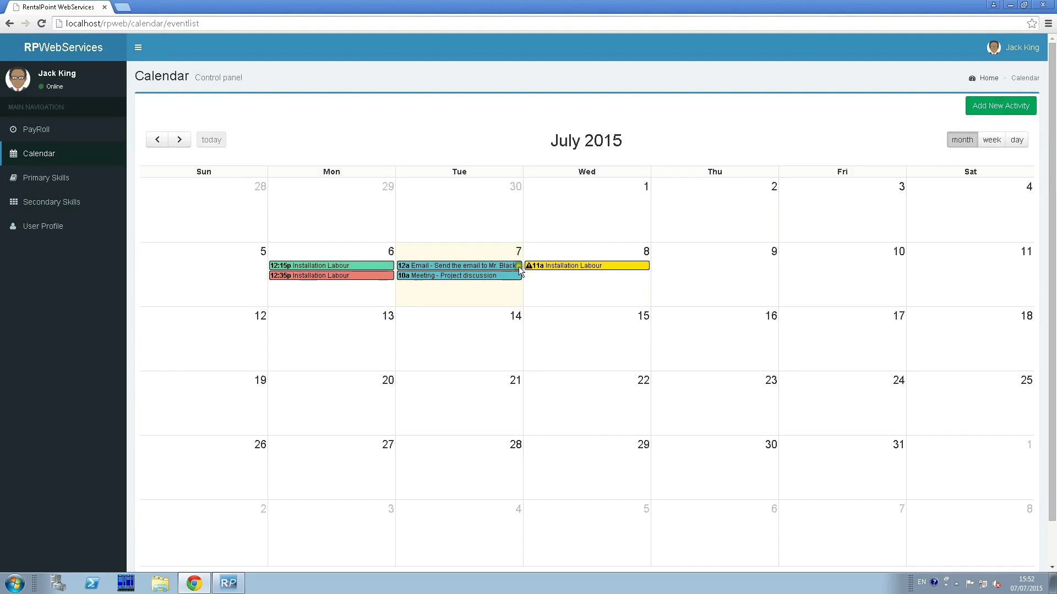
Delete the July 7 Email activity and confirm the deletion.
{"action": "left_click_drag", "start_coordinate": [520, 270], "coordinate": [400, 270]}
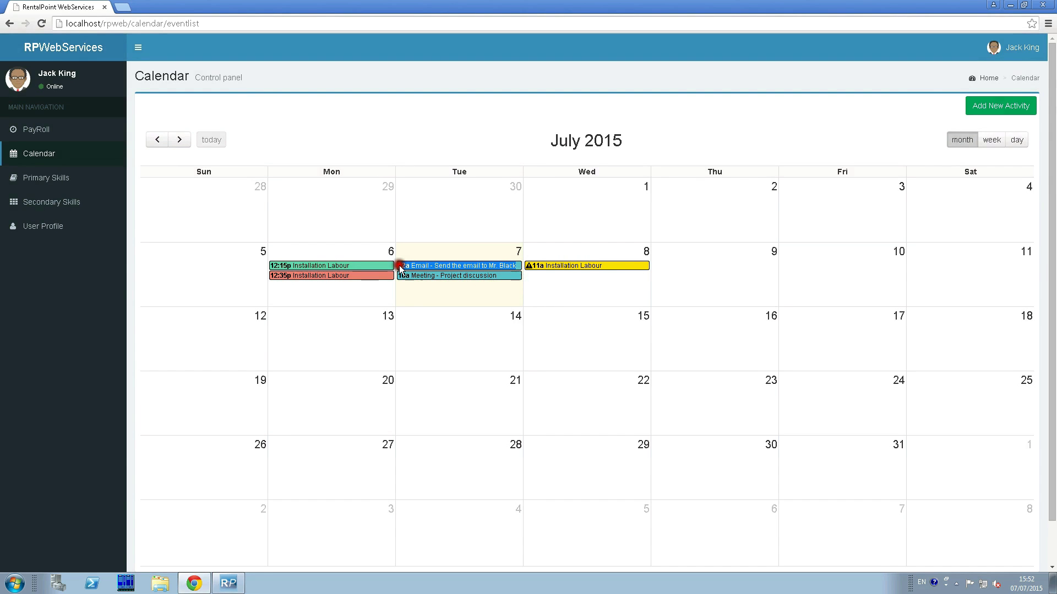
{"action": "left_click", "coordinate": [400, 268]}
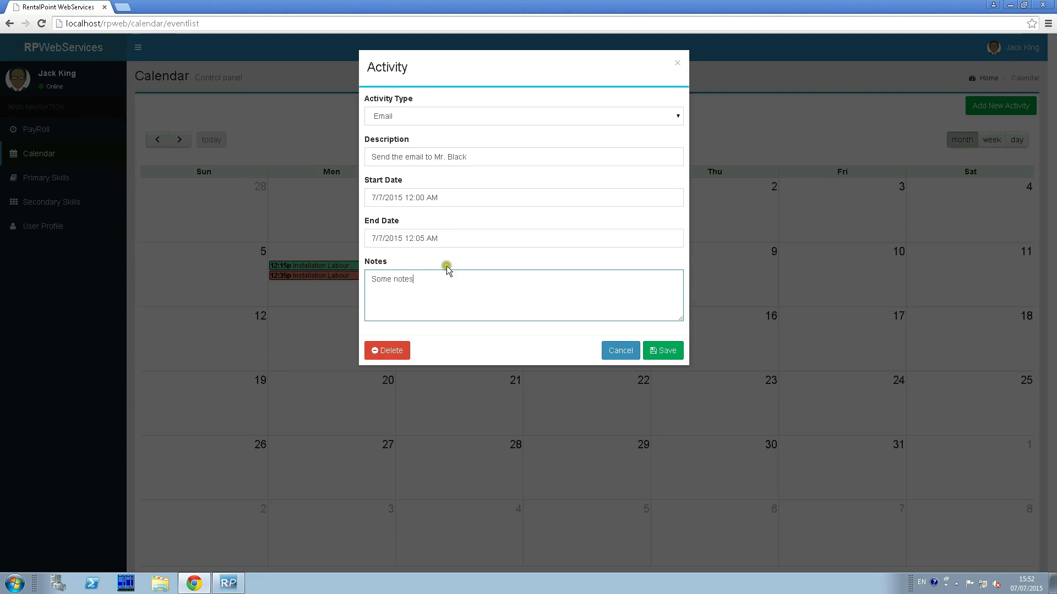
{"action": "left_click", "coordinate": [391, 355]}
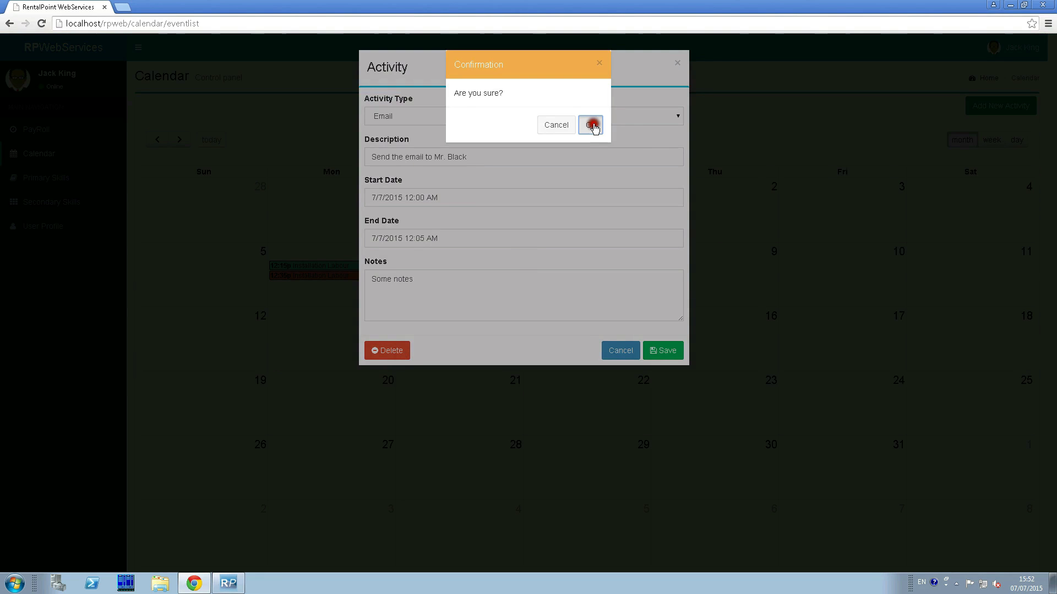
{"action": "left_click", "coordinate": [590, 125]}
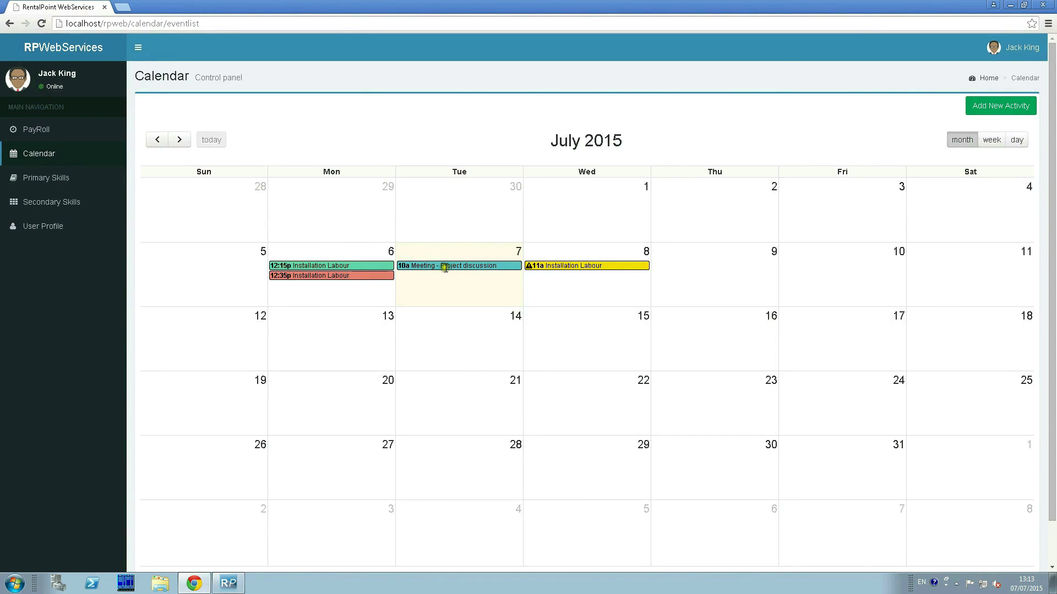
Review the July 8 11a Installation Labour job, close it, and return to the PayRoll timeline.
{"action": "left_click", "coordinate": [320, 276]}
{"action": "left_click", "coordinate": [328, 256]}
{"action": "left_click", "coordinate": [328, 256]}
{"action": "left_click", "coordinate": [613, 266]}
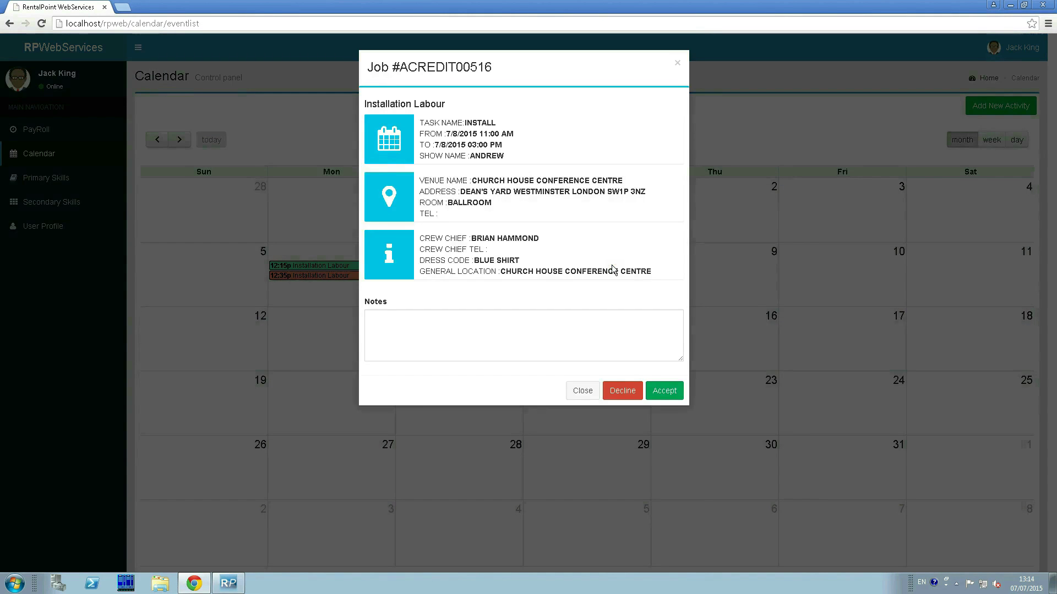
{"action": "left_click", "coordinate": [611, 360]}
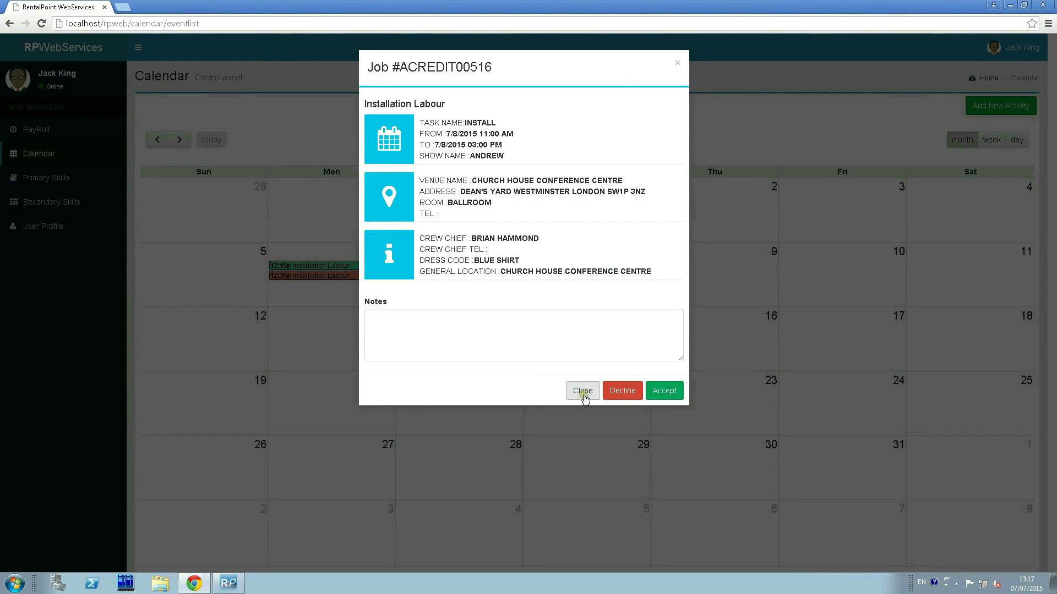
{"action": "left_click", "coordinate": [582, 394]}
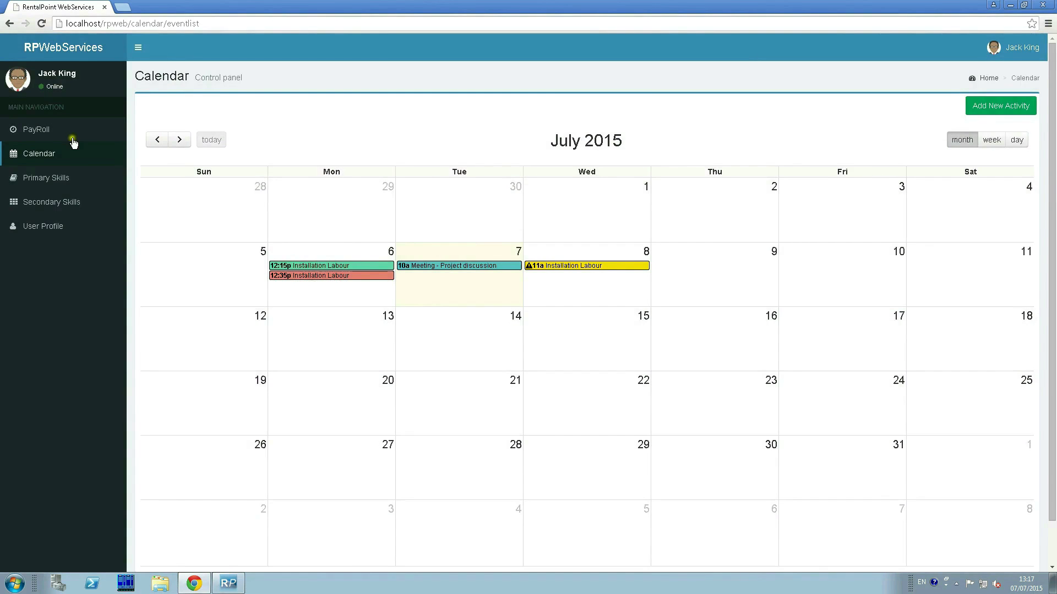
{"action": "left_click", "coordinate": [62, 132]}
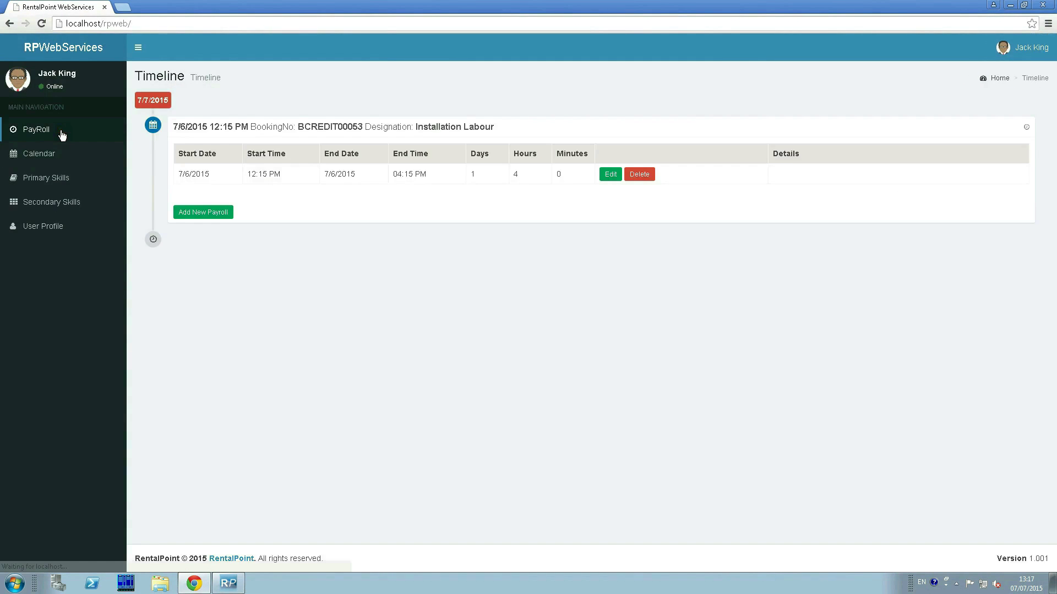
Start a new payroll entry for the booking with Start Date 7/7/2015 10:00 PM.
{"action": "left_click", "coordinate": [485, 131]}
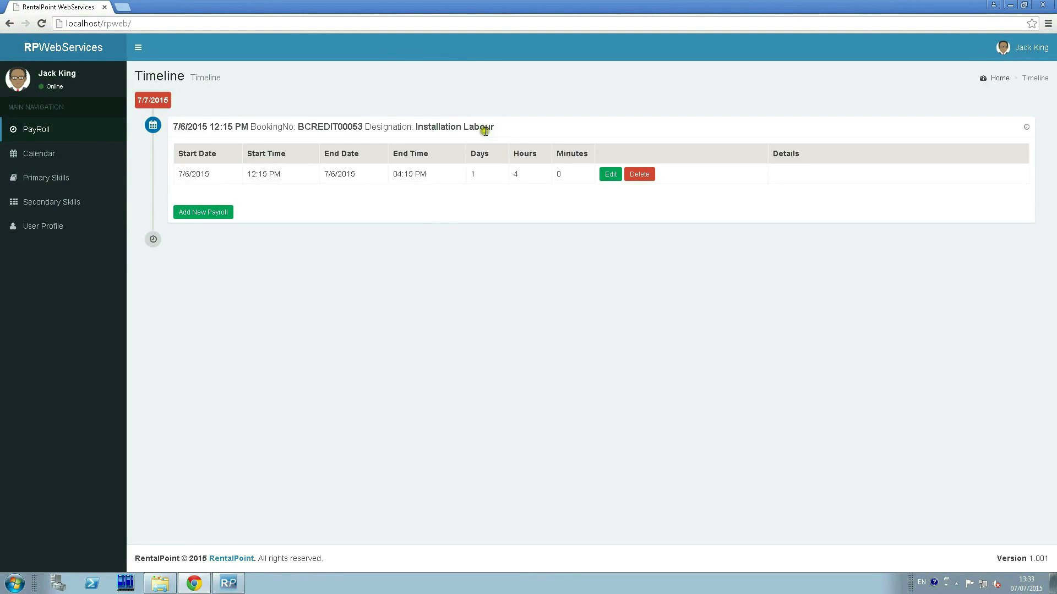
{"action": "left_click", "coordinate": [483, 131]}
{"action": "left_click", "coordinate": [358, 180]}
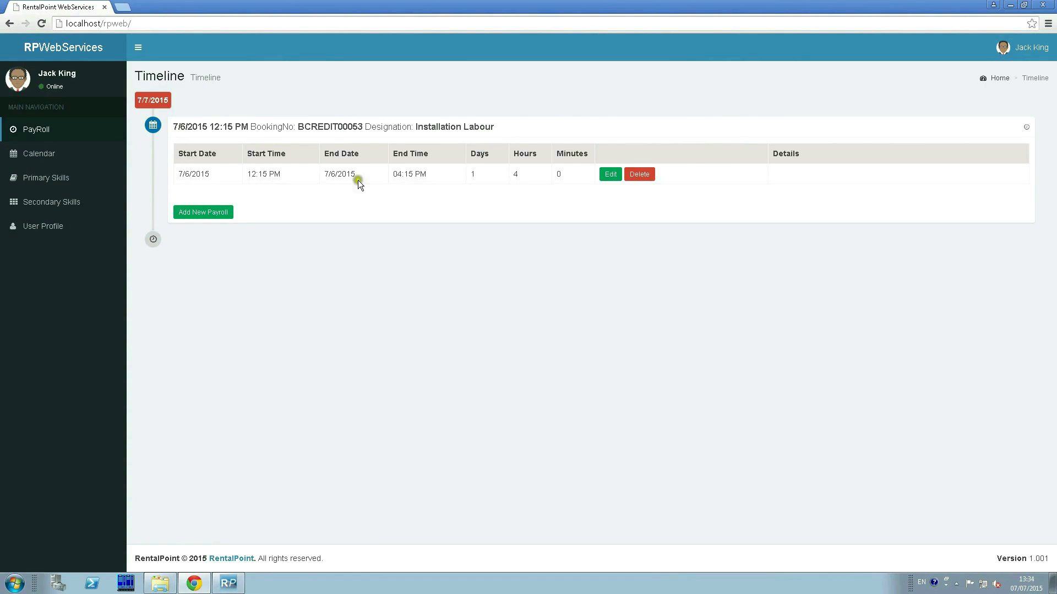
{"action": "left_click", "coordinate": [205, 216]}
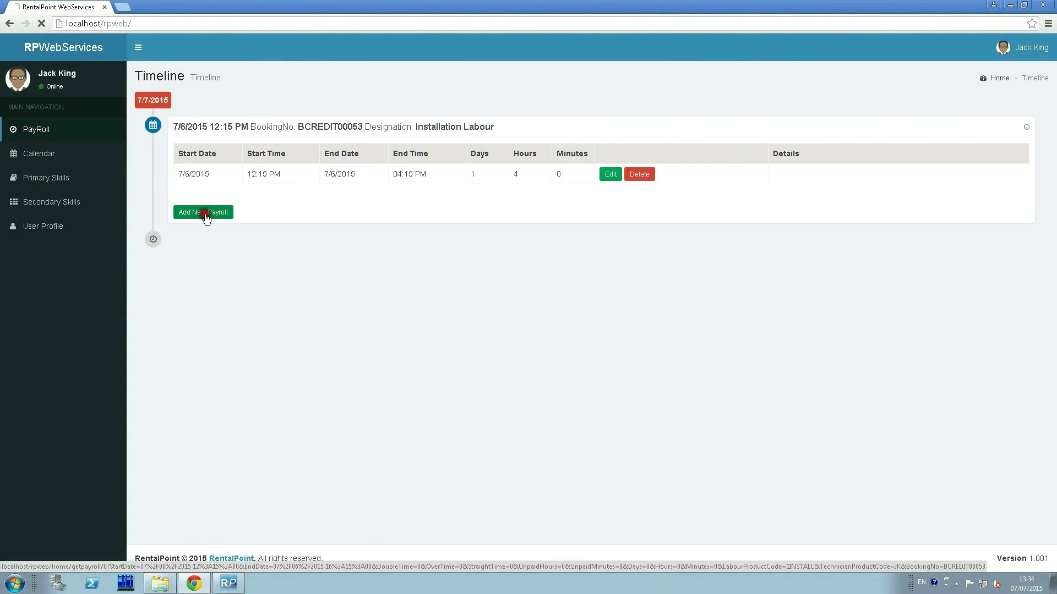
{"action": "left_click", "coordinate": [213, 145]}
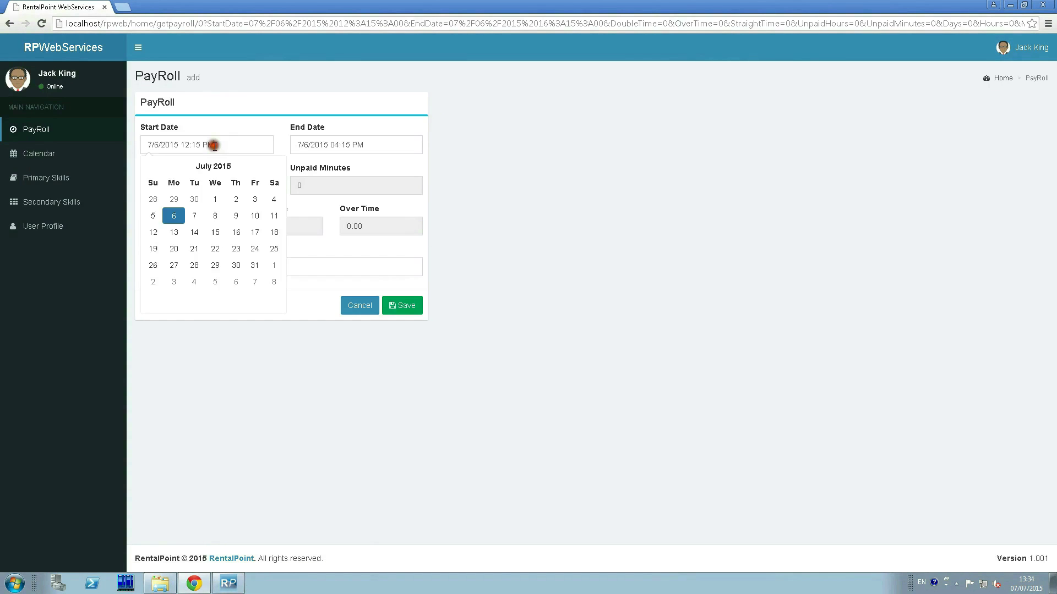
{"action": "left_click", "coordinate": [194, 217]}
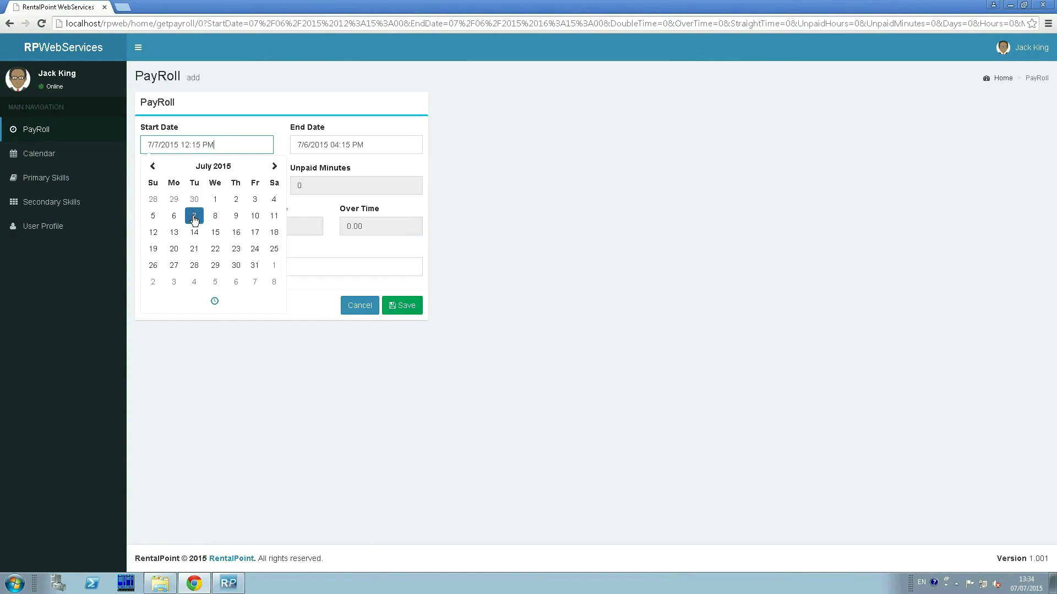
{"action": "left_click", "coordinate": [200, 145]}
{"action": "key", "text": "BackSpace"}
{"action": "key", "text": "BackSpace"}
{"action": "key", "text": "BackSpace"}
{"action": "key", "text": "BackSpace"}
{"action": "type", "text": "0:15"}
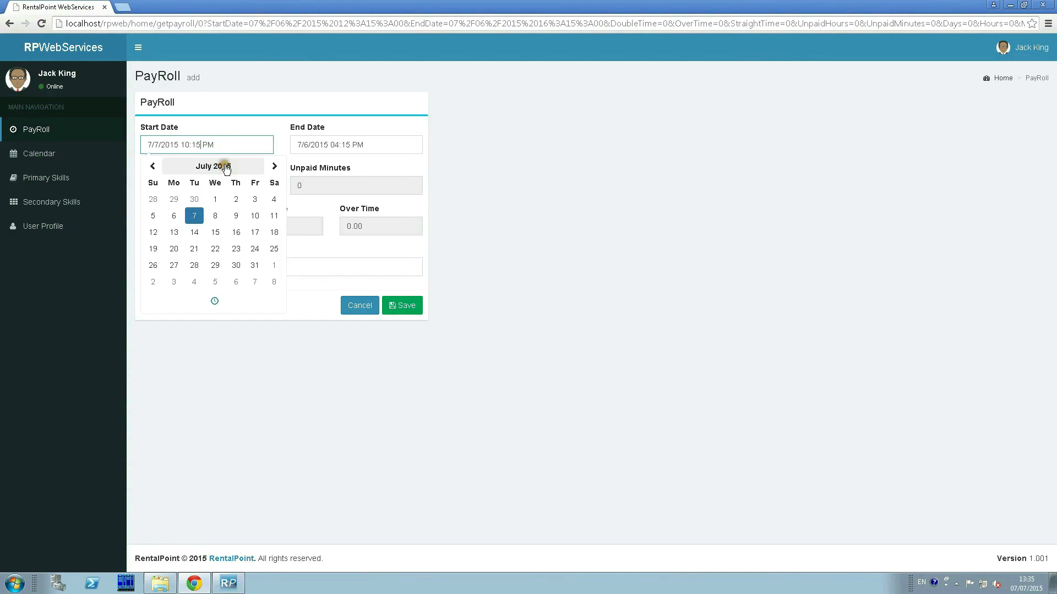
{"action": "key", "text": "BackSpace"}
{"action": "key", "text": "BackSpace"}
{"action": "type", "text": "00"}
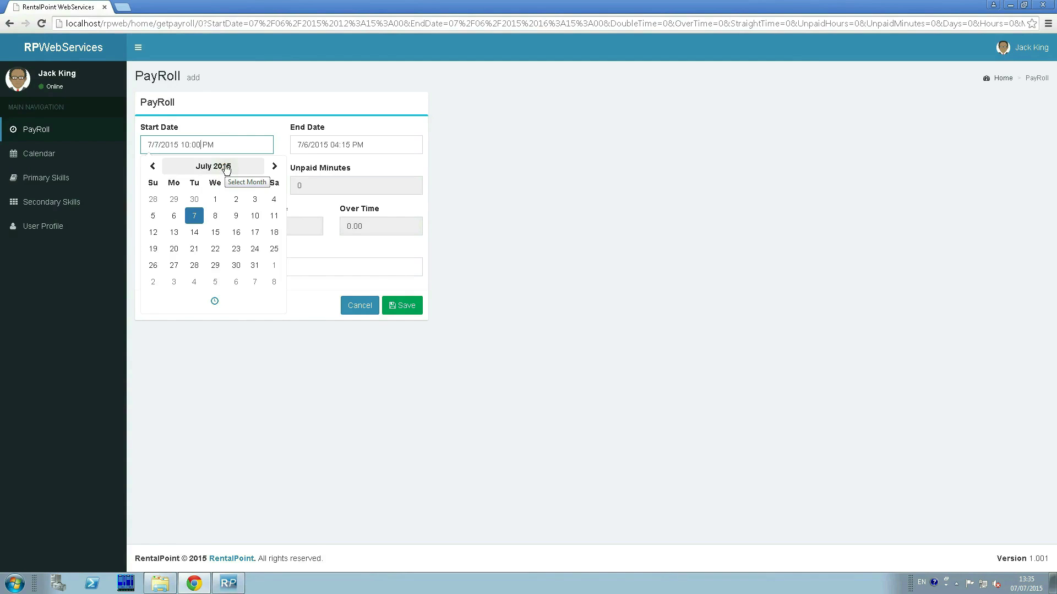
Set End Date to 7/7/2015 11:00 PM and save the payroll entry.
{"action": "left_click", "coordinate": [320, 147]}
{"action": "left_click", "coordinate": [343, 216]}
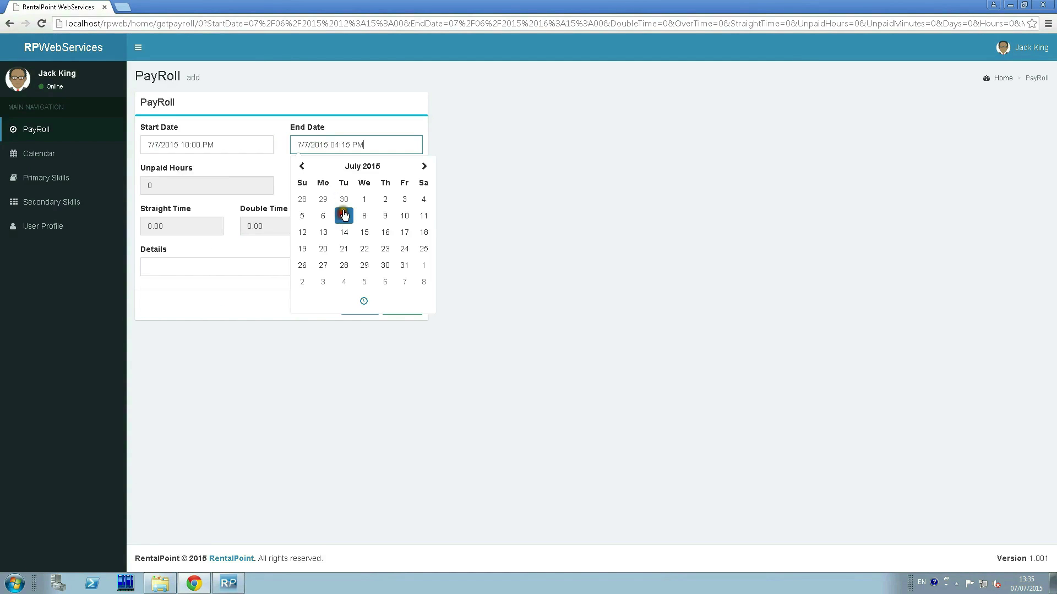
{"action": "double_click", "coordinate": [332, 144]}
{"action": "type", "text": "11"}
{"action": "double_click", "coordinate": [351, 144]}
{"action": "type", "text": "00"}
{"action": "left_click", "coordinate": [263, 257]}
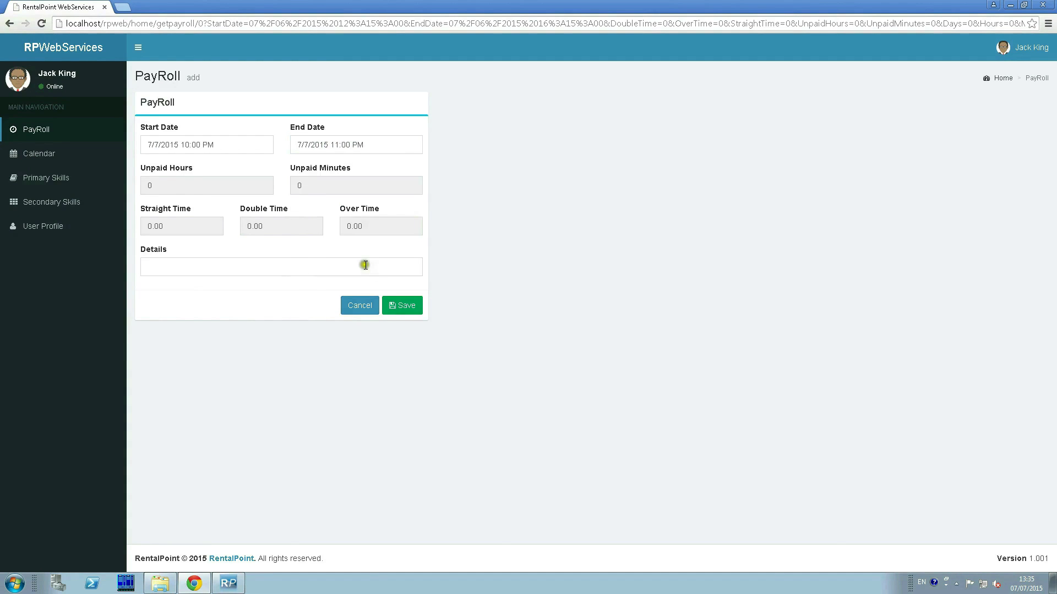
{"action": "left_click", "coordinate": [399, 308]}
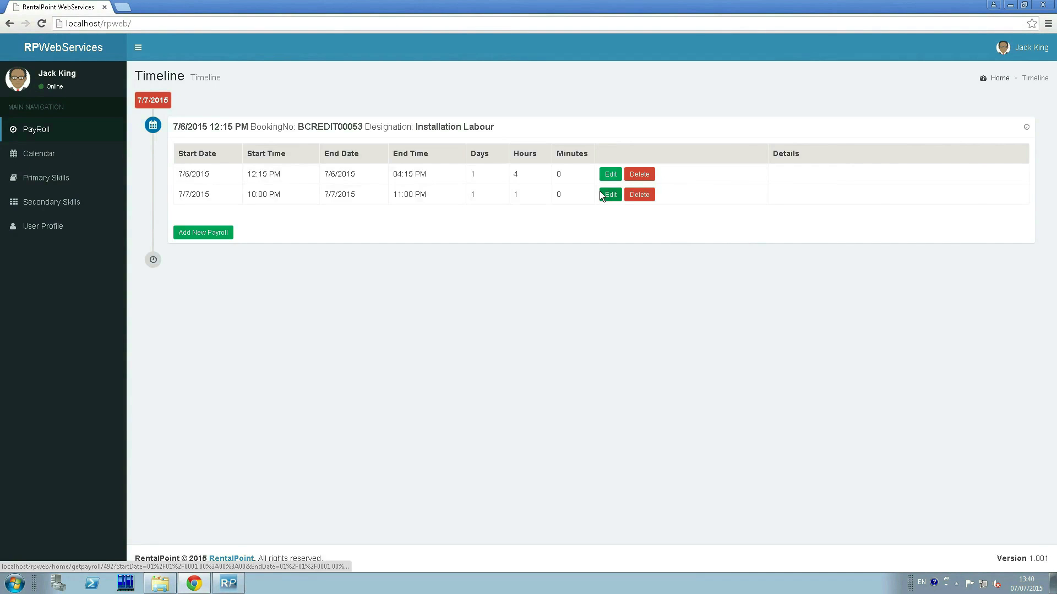
{"action": "left_click", "coordinate": [604, 194]}
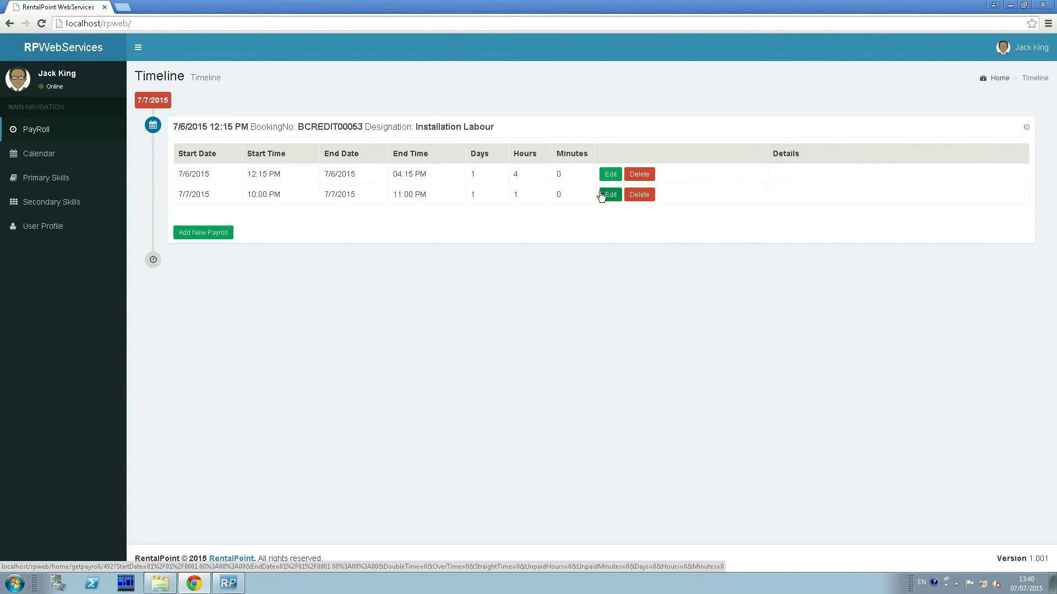
{"action": "left_click_drag", "start_coordinate": [299, 126], "coordinate": [367, 128]}
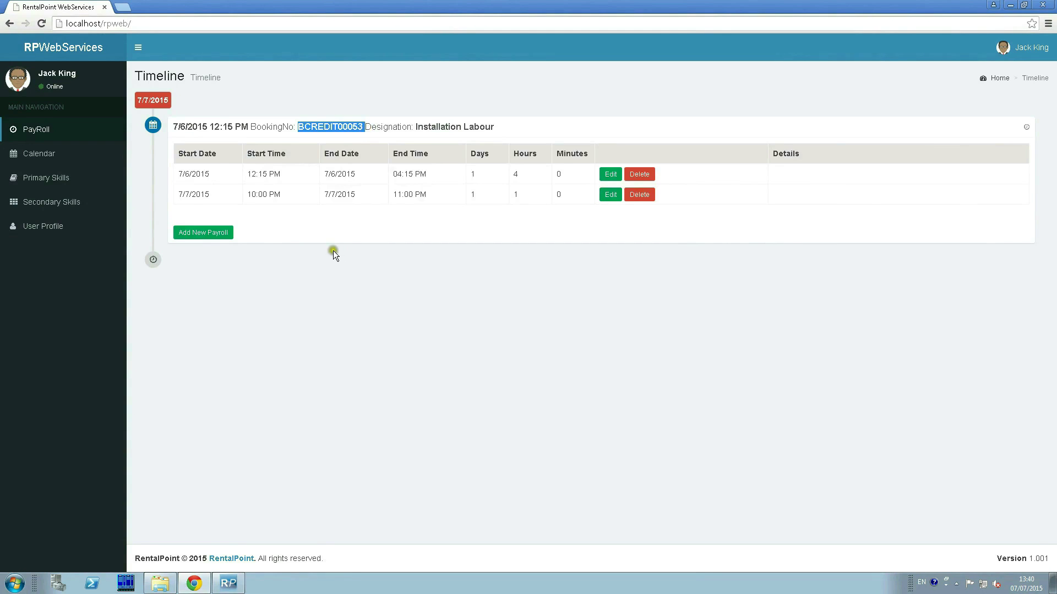